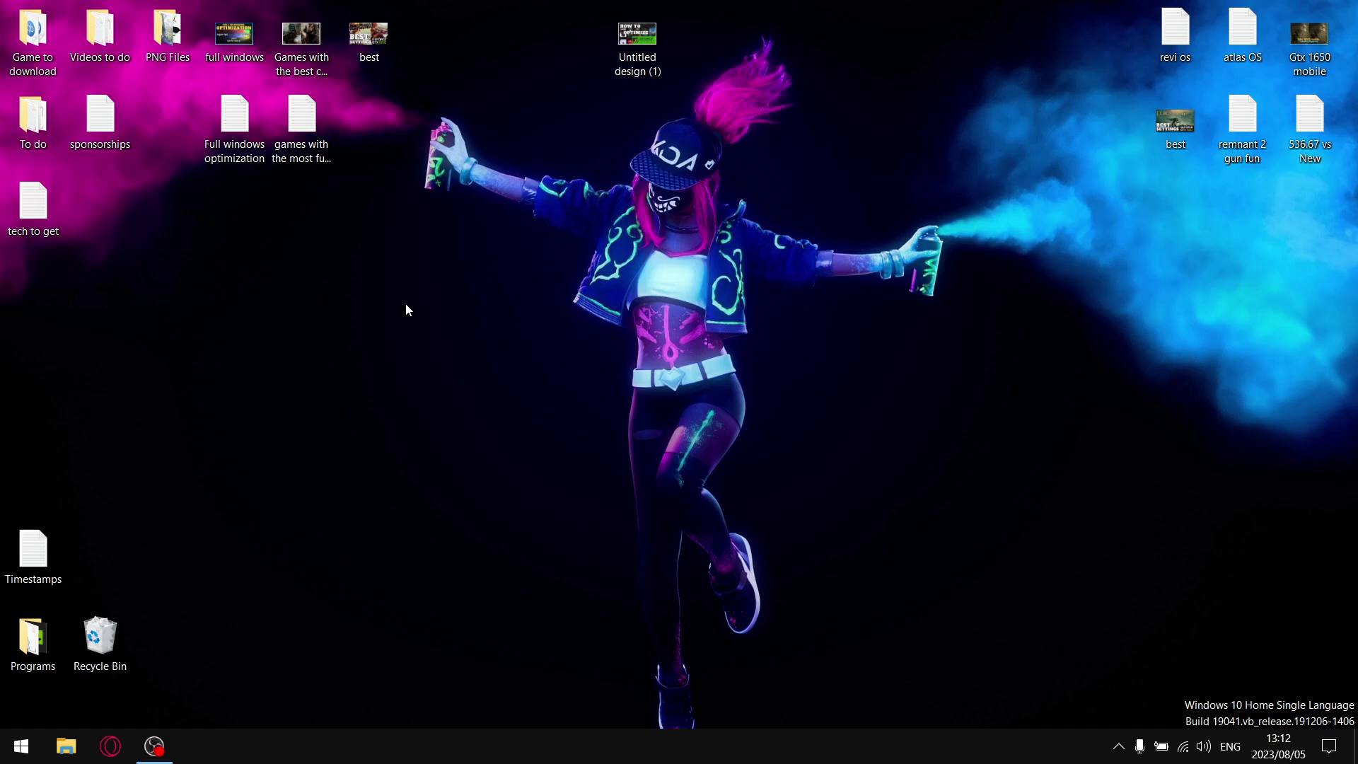
Open the 'geforce experience vs normal driver install' file from Media > YouTube > Testing
left_click(21, 747)
scroll(481, 594, "down", 3)
left_click(497, 602)
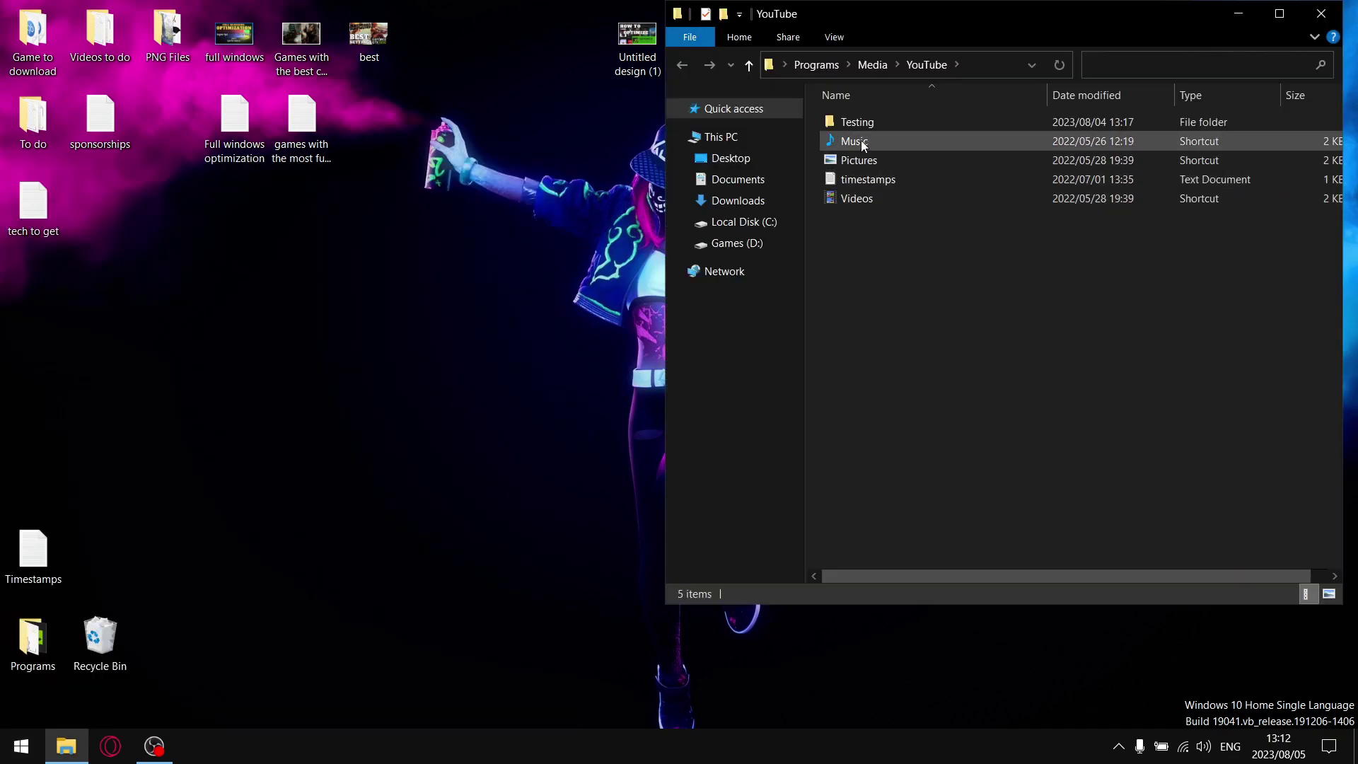
double_click(855, 121)
scroll(949, 288, "down", 5)
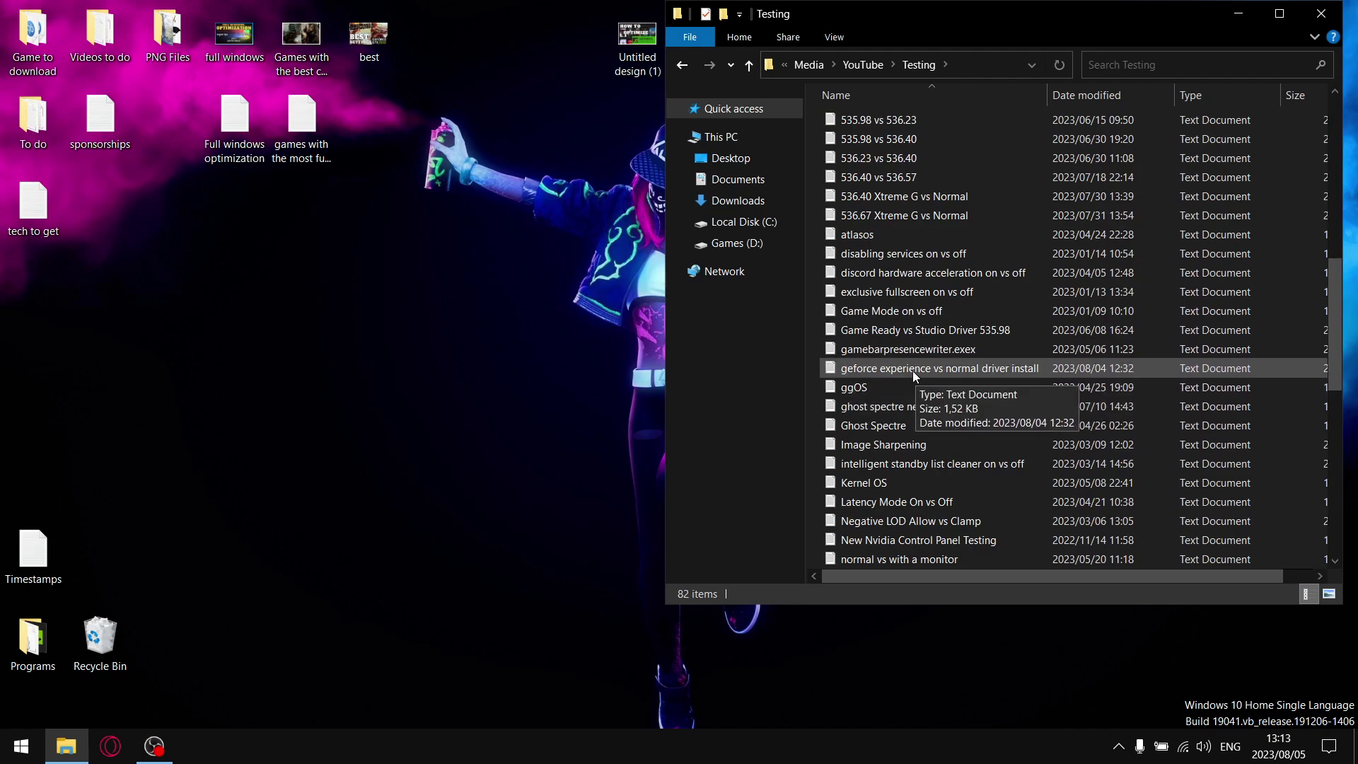
double_click(958, 368)
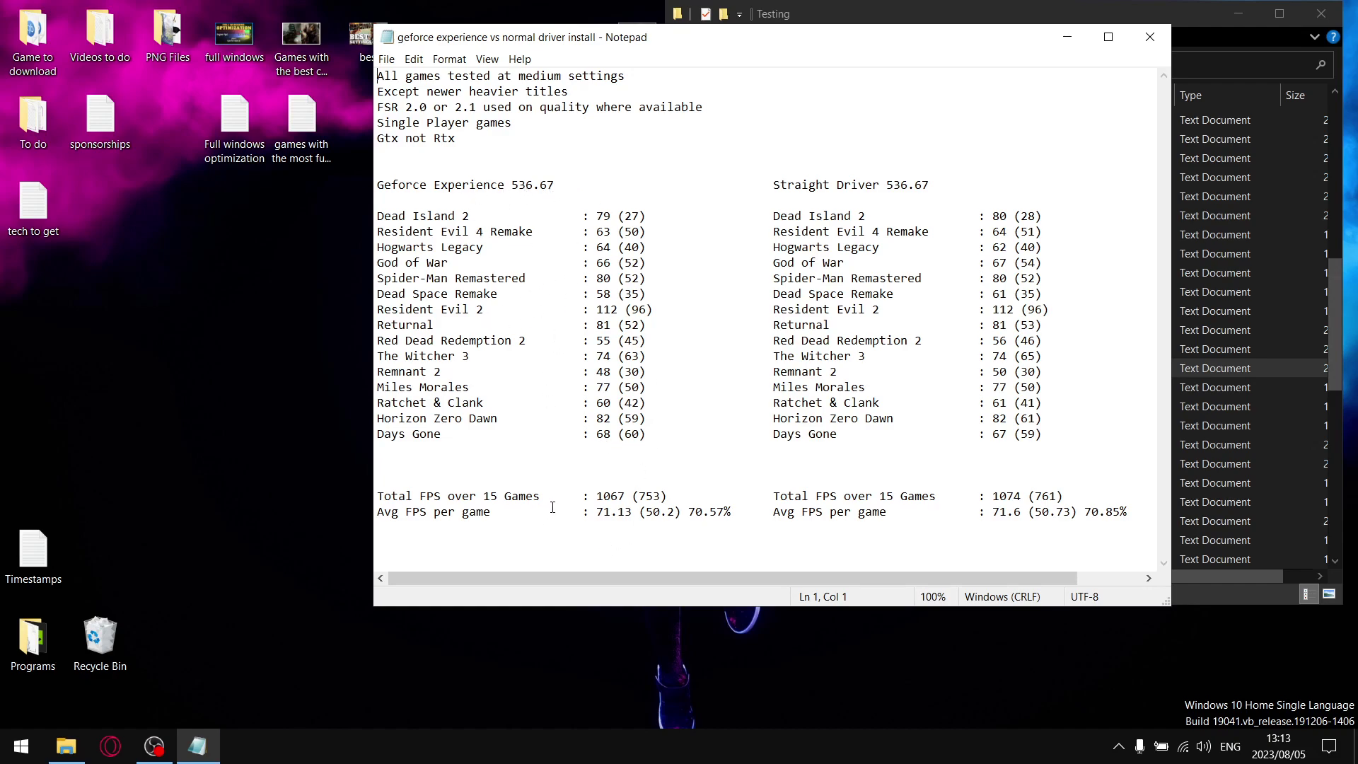
Highlight the GeForce Experience 71.13 and Straight Driver 71.6 average FPS, then close Notepad
left_click_drag(640, 512, 596, 511)
left_click_drag(675, 512, 646, 512)
left_click_drag(1133, 516, 814, 518)
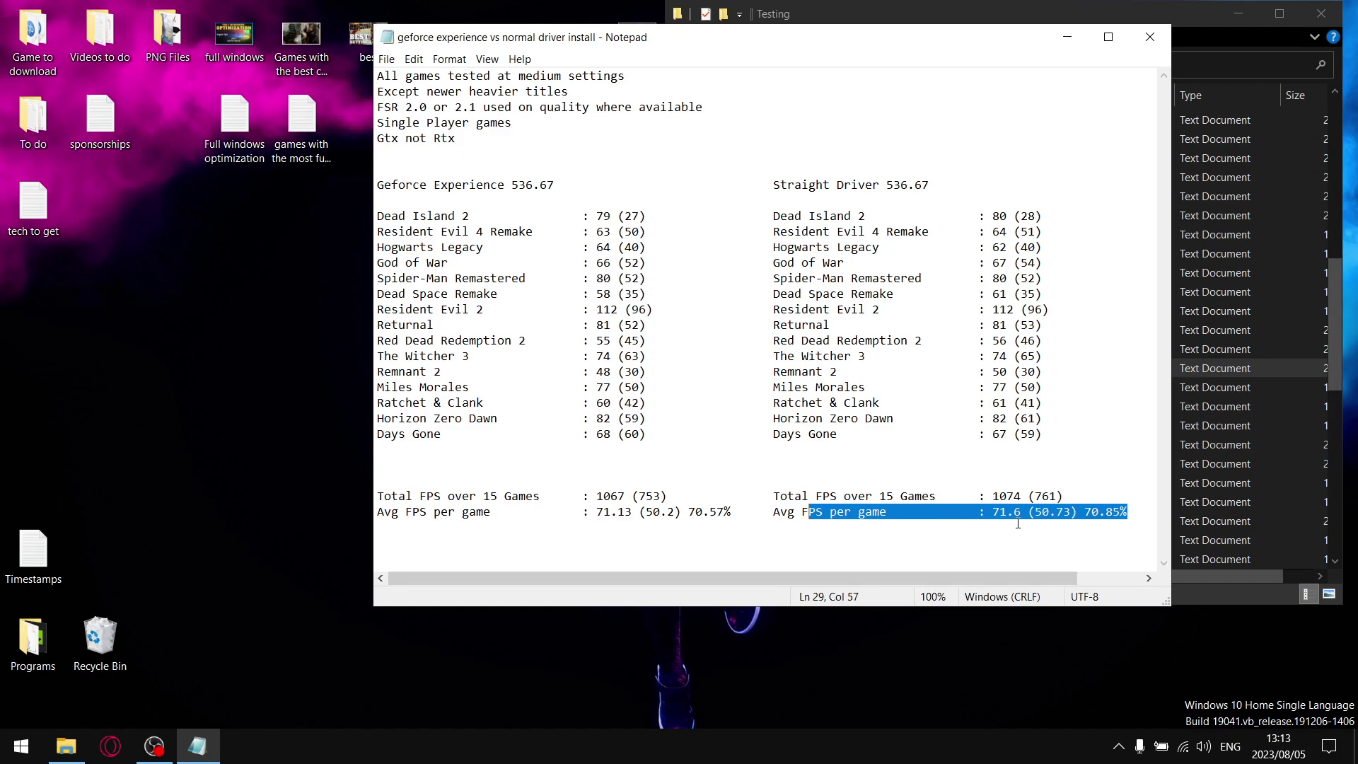
mouse_move(1023, 514)
left_mouse_down()
mouse_move(1001, 506)
mouse_move(1067, 515)
mouse_move(1034, 521)
left_mouse_up()
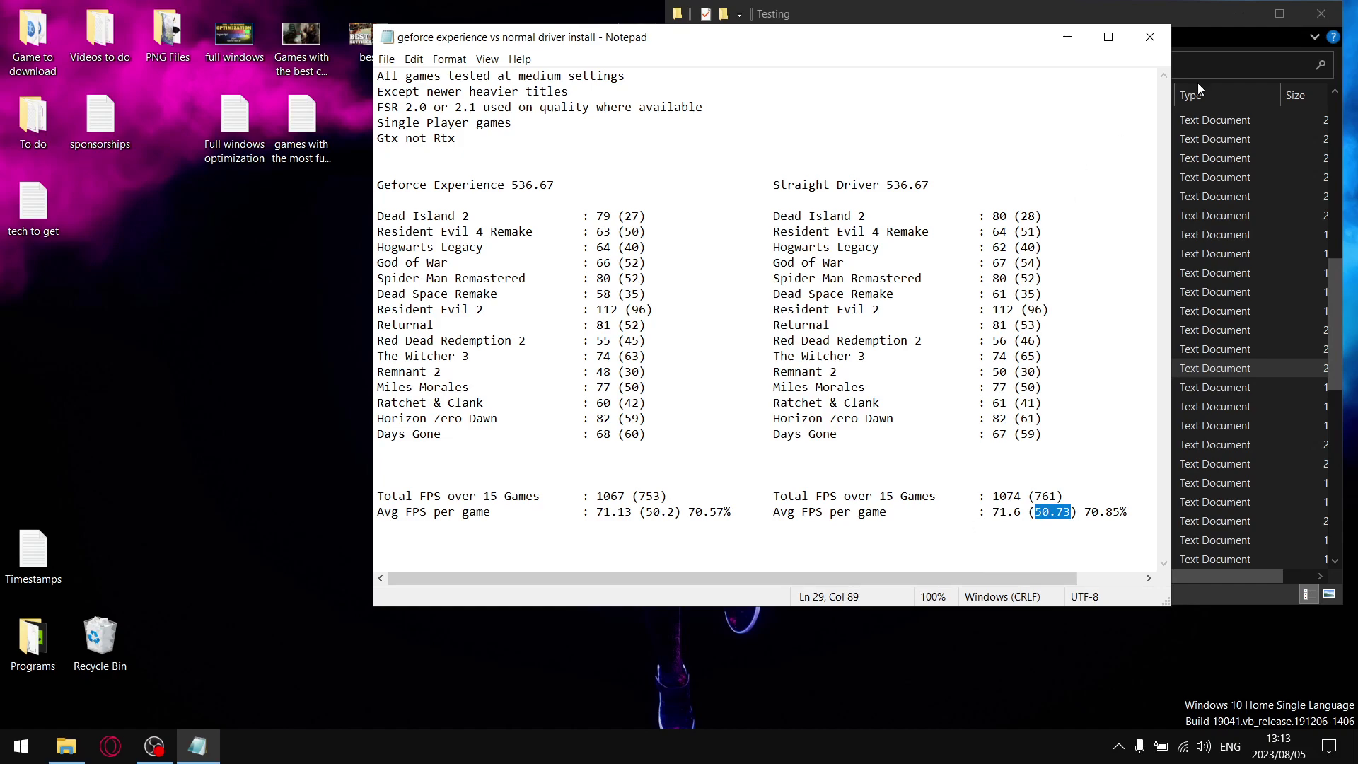
left_click(1164, 41)
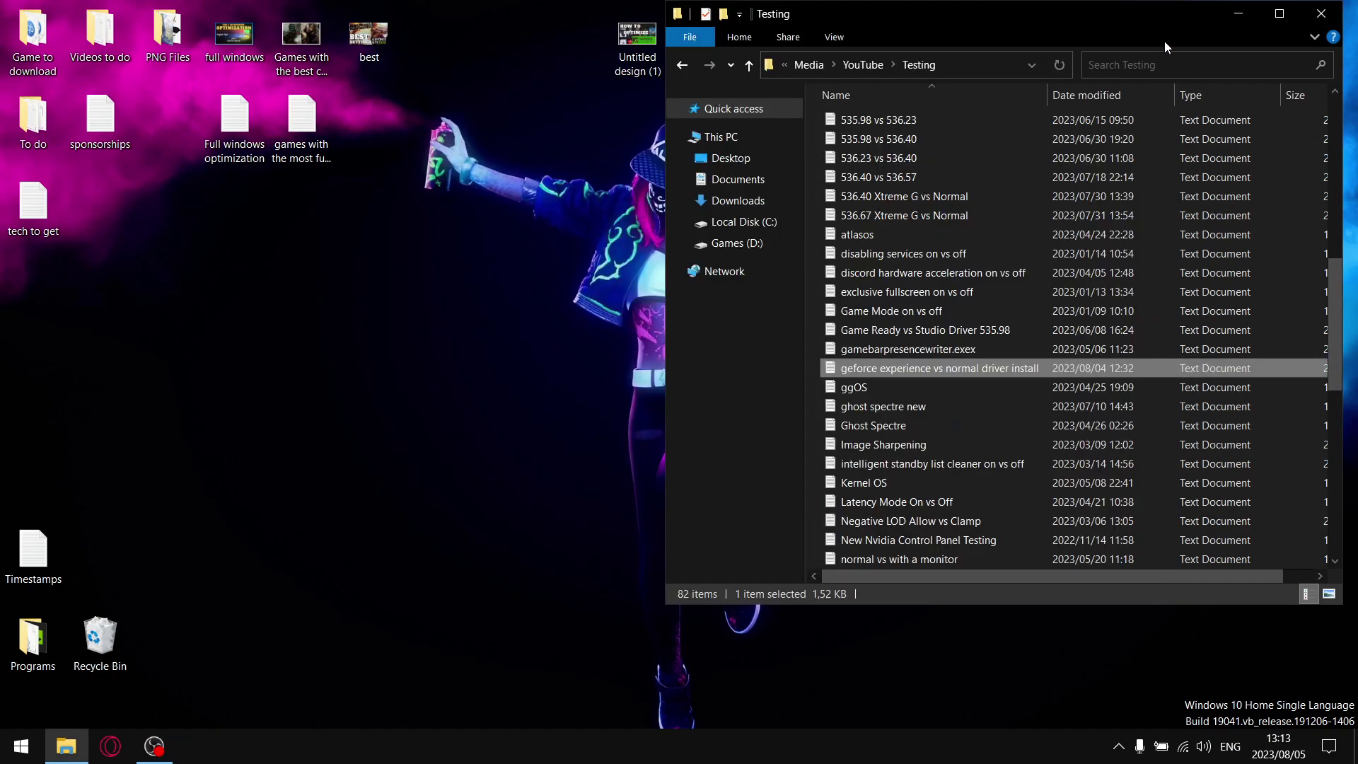
Close the Testing folder window, launch GeForce Experience from Start, and browse its games library
left_click(1320, 14)
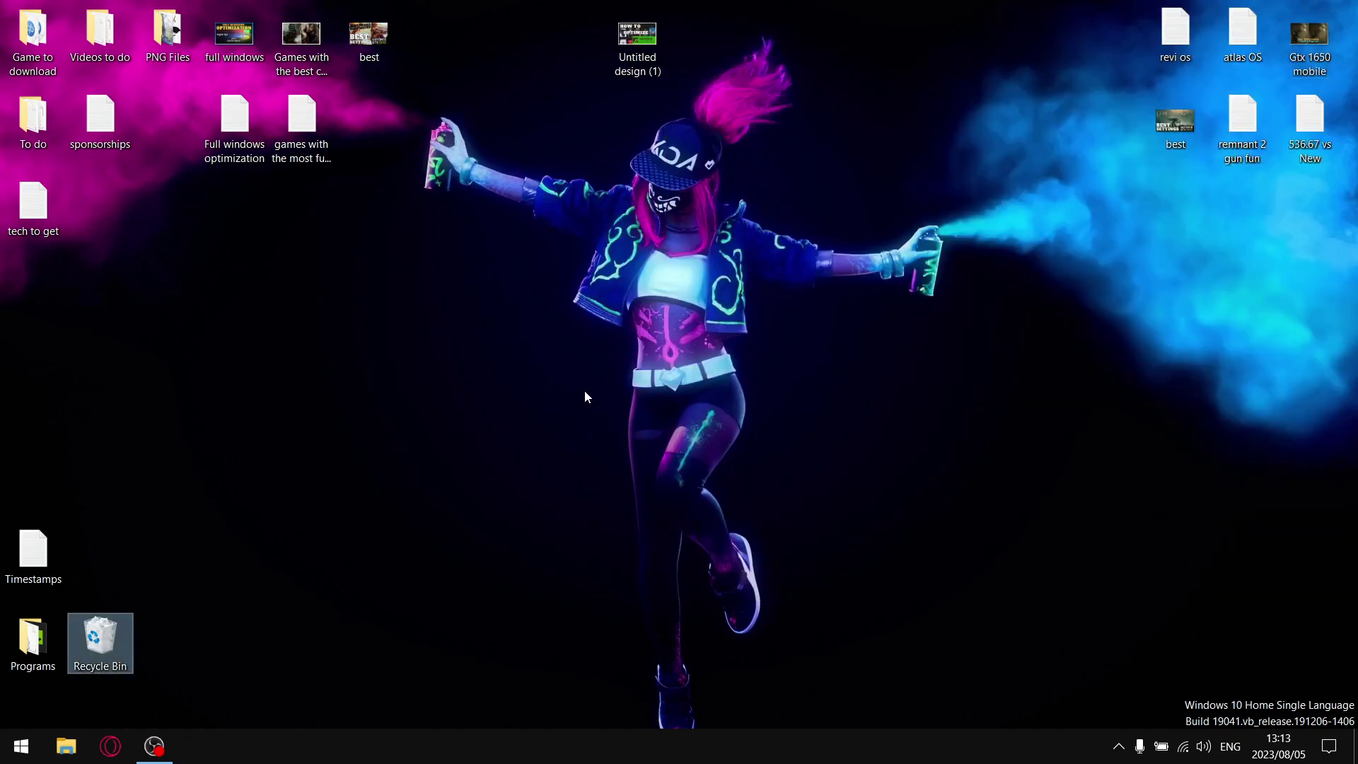
left_click(20, 747)
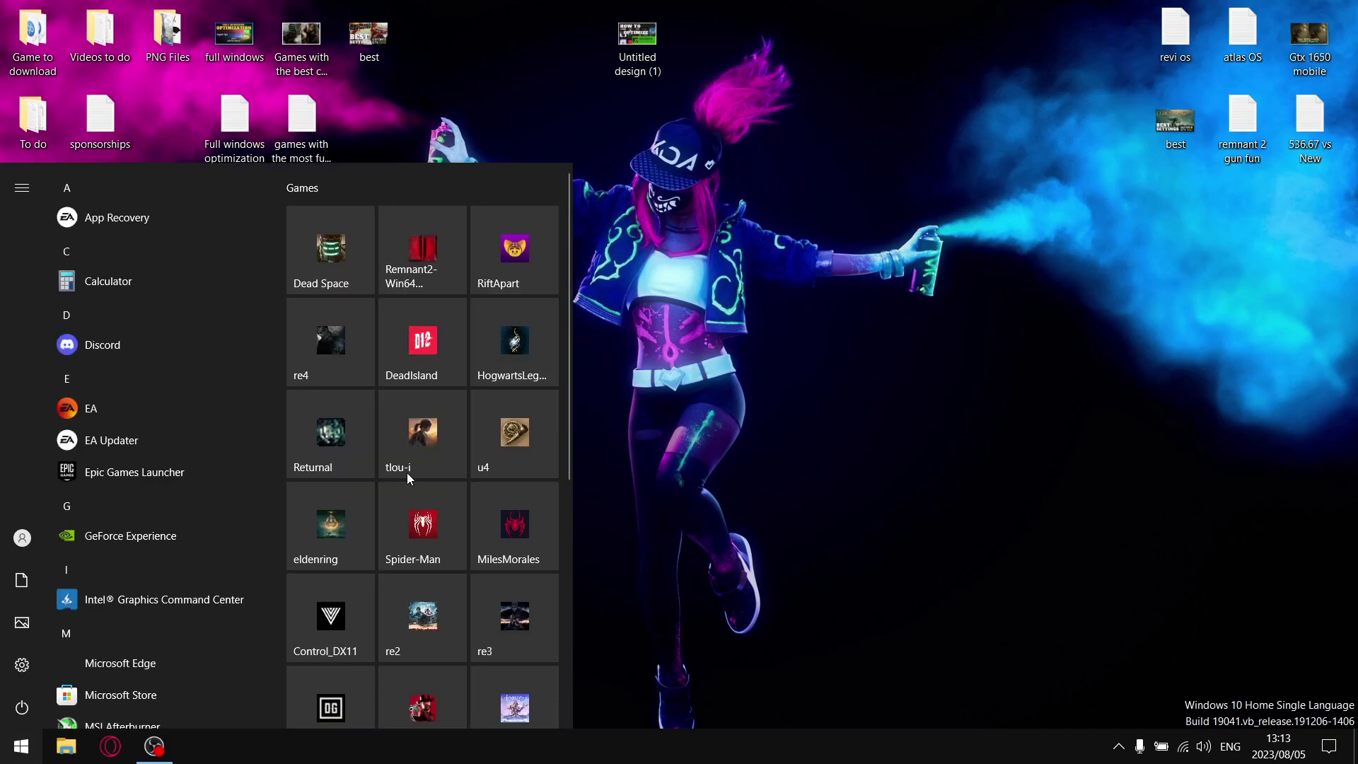
left_click(129, 539)
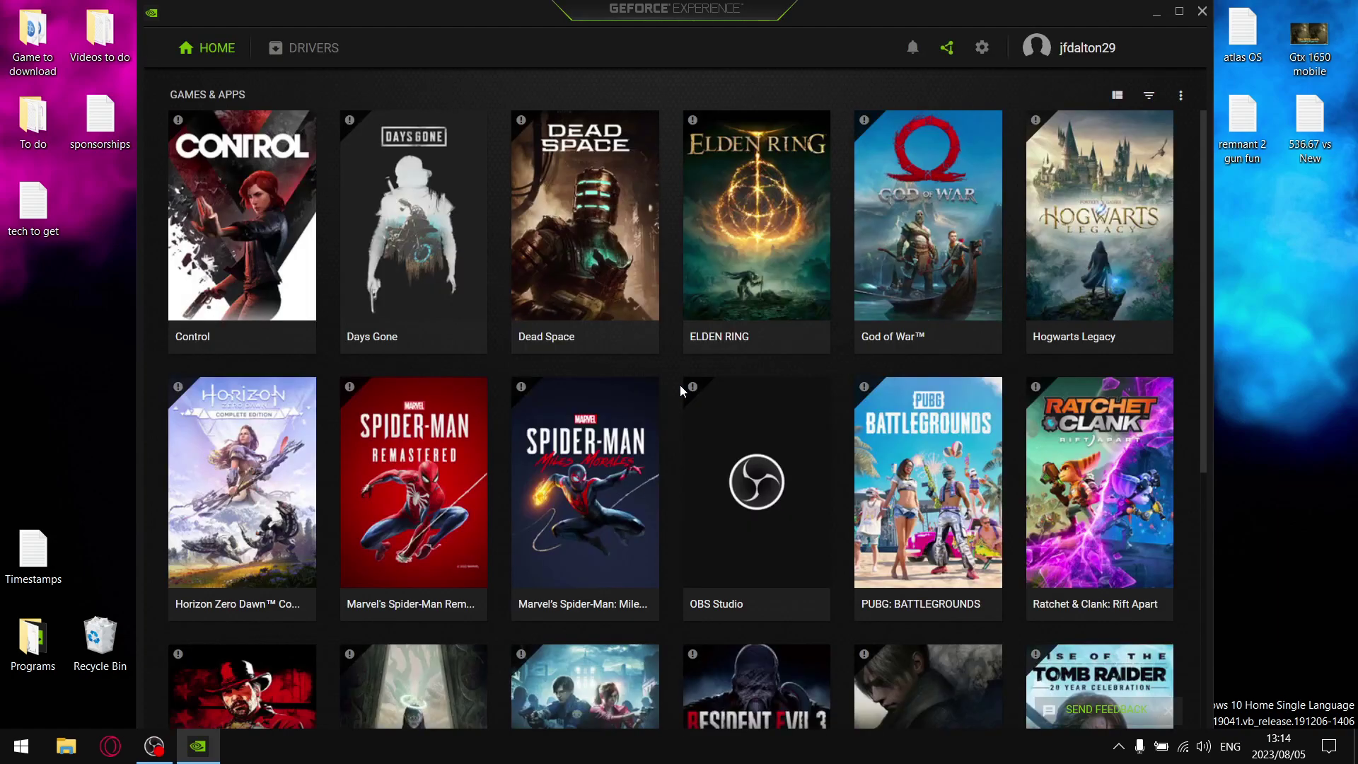
mouse_move(729, 278)
mouse_move(778, 466)
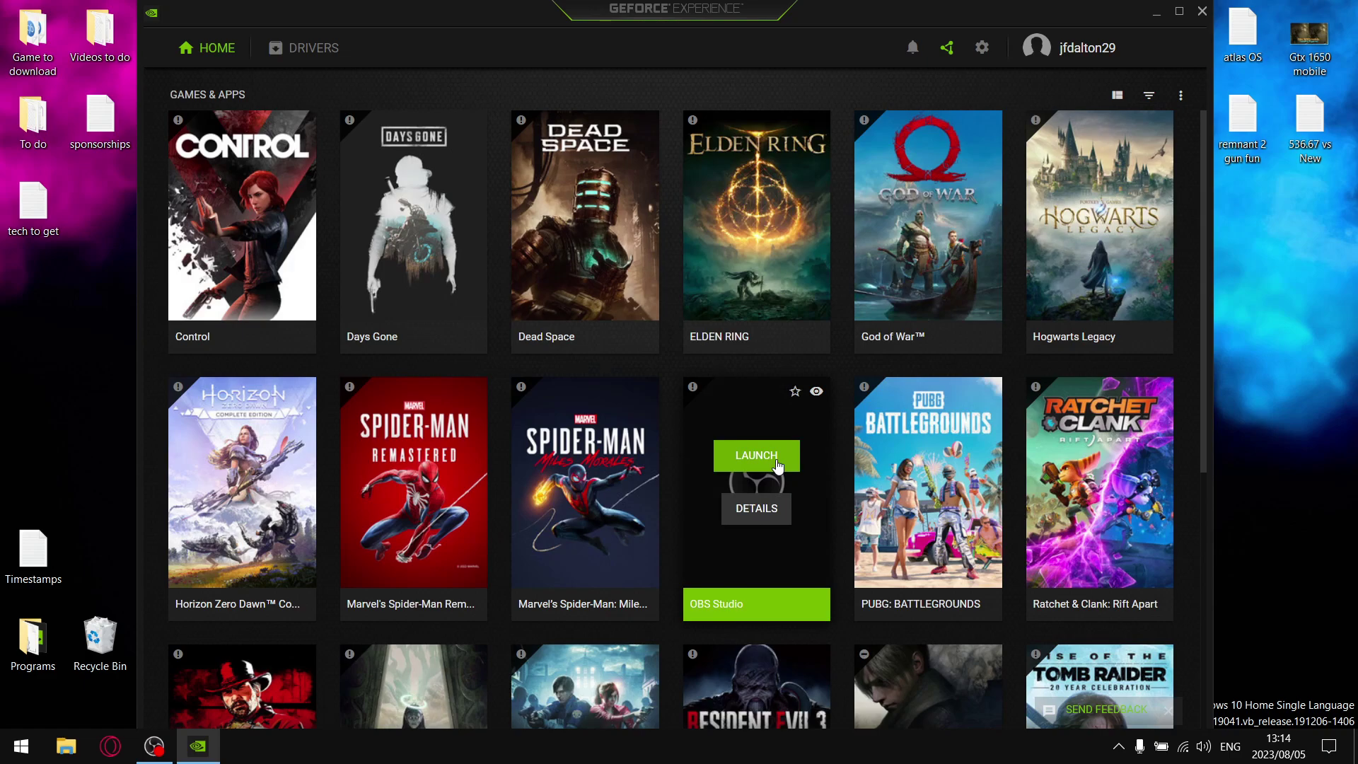
scroll(778, 467, "down", 4)
scroll(813, 474, "down", 1)
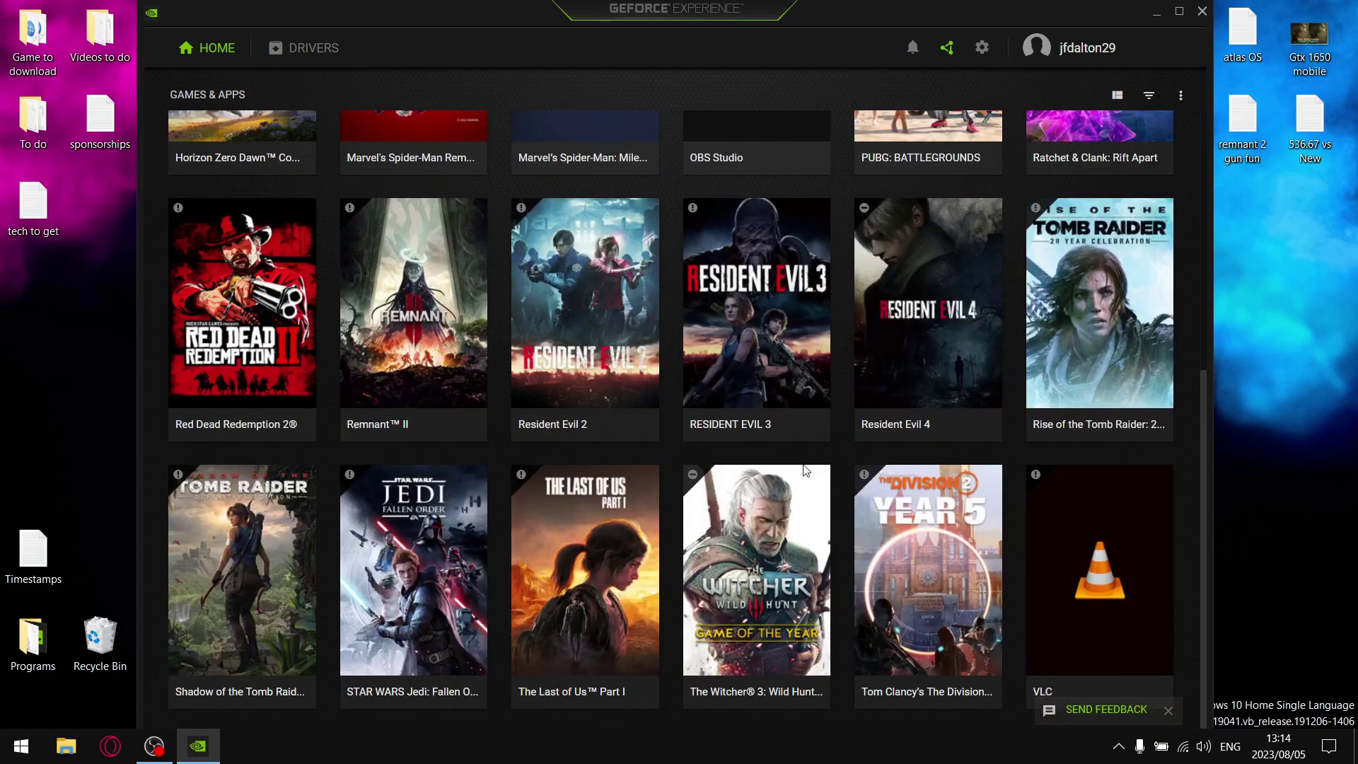
scroll(800, 470, "up", 3)
mouse_move(818, 342)
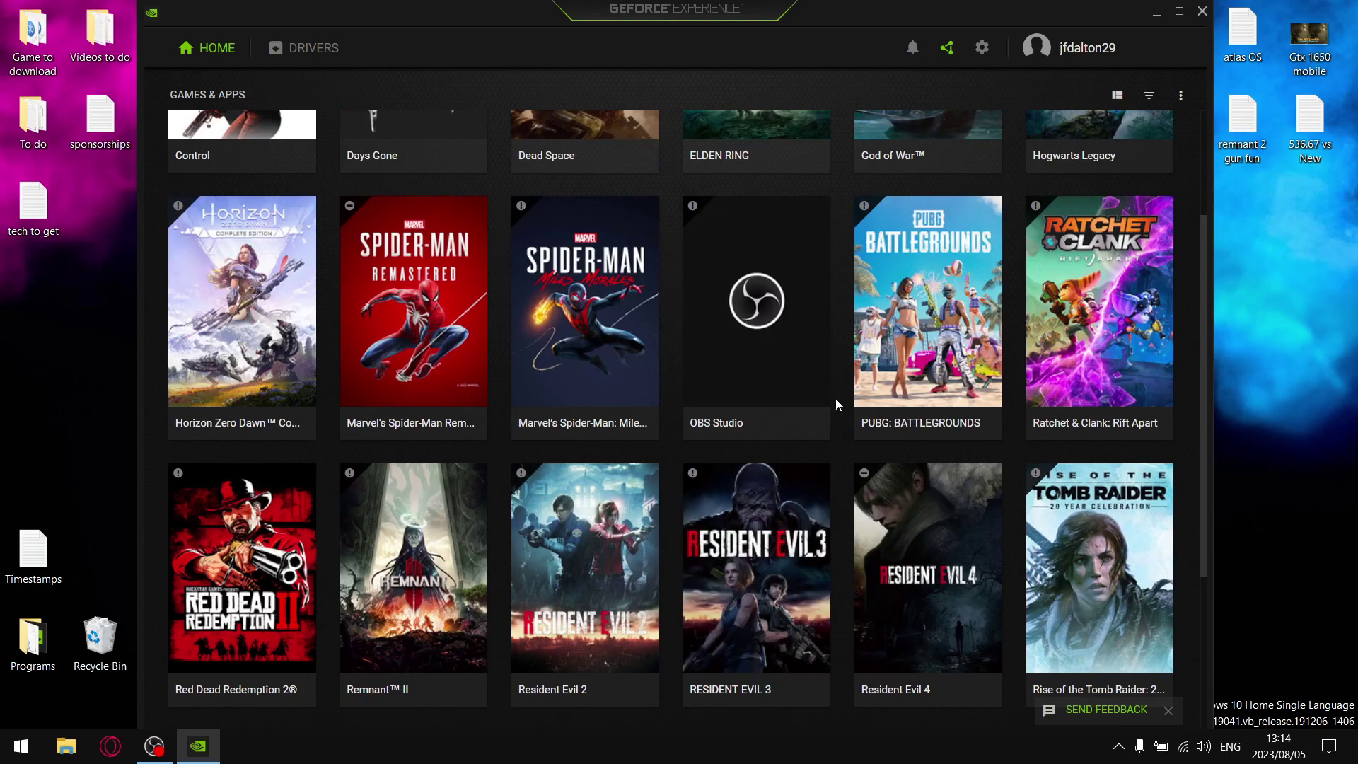
scroll(875, 439, "up", 2)
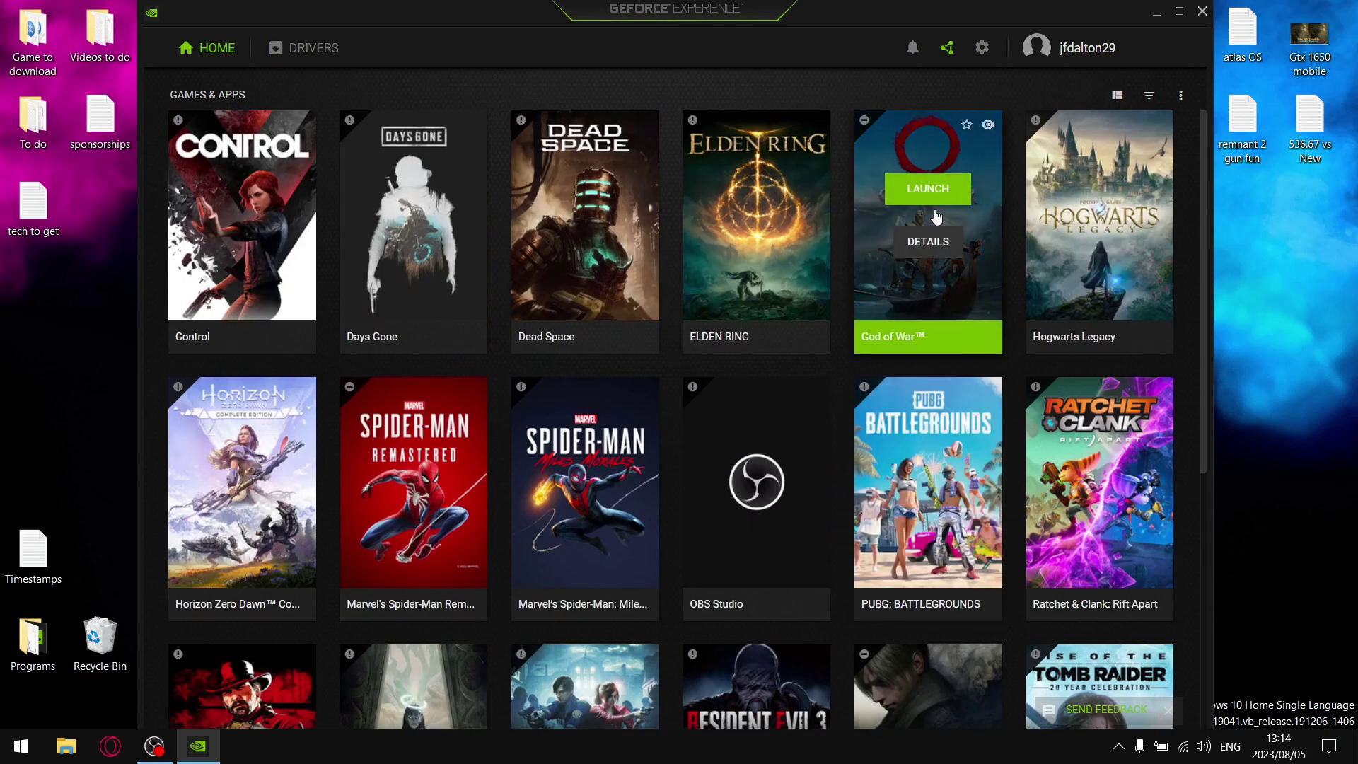
Check the General settings: Whisper Mode, Battery Boost, notifications and auto driver downloads are off
left_click(978, 62)
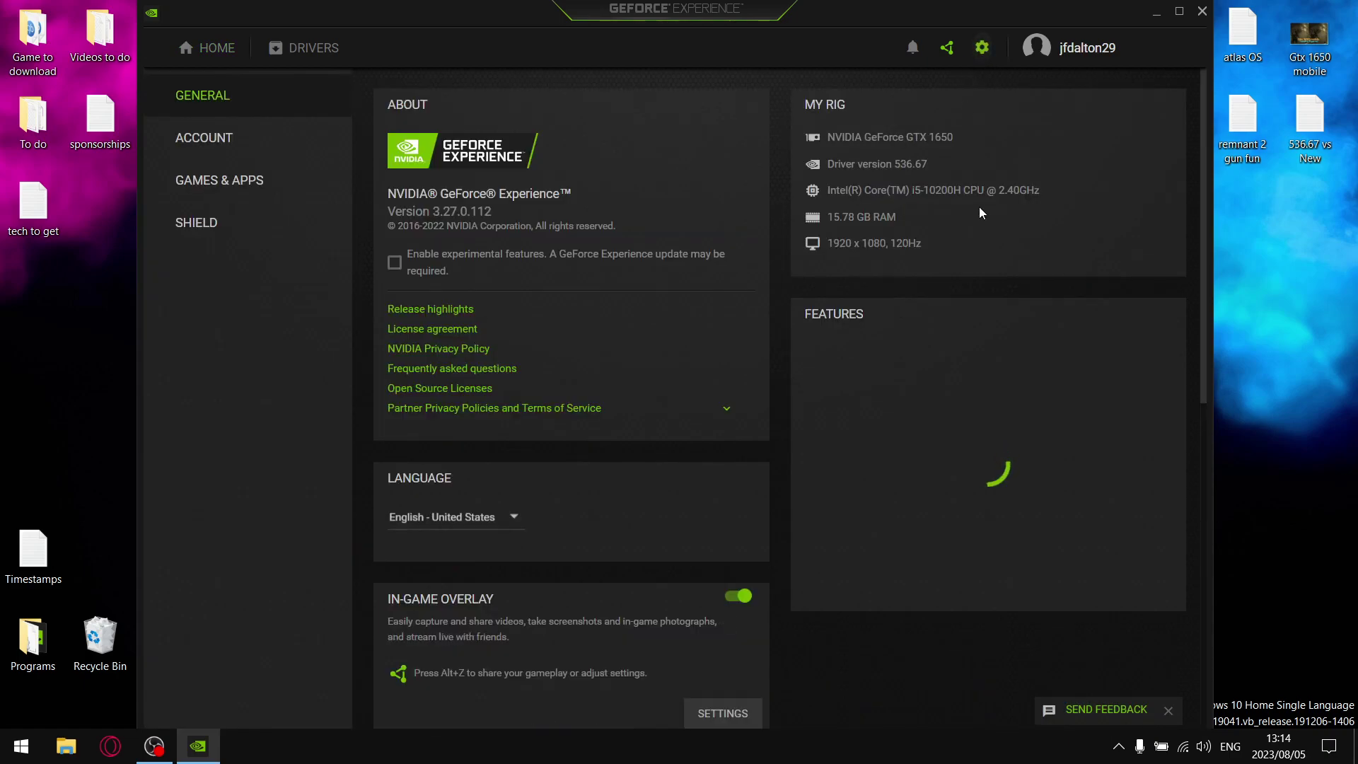
scroll(815, 382, "down", 4)
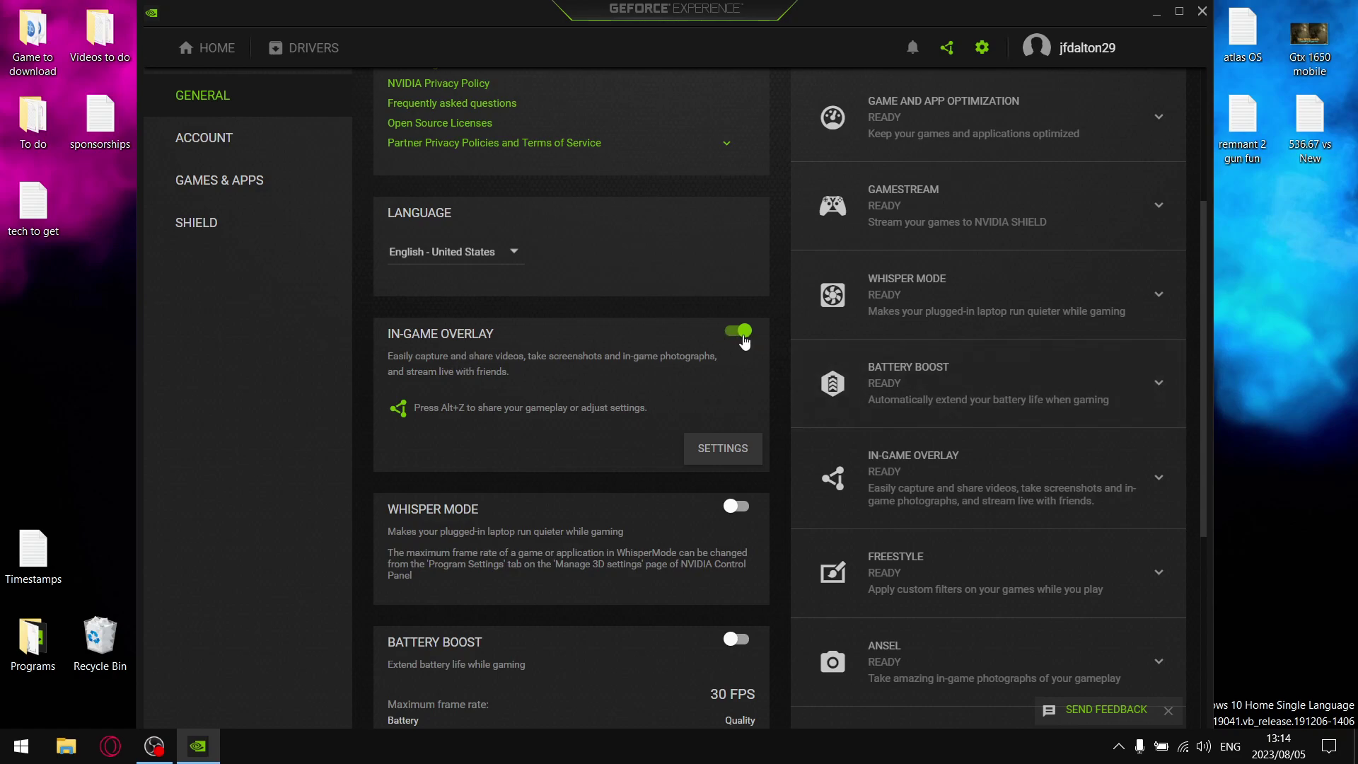
scroll(745, 342, "down", 3)
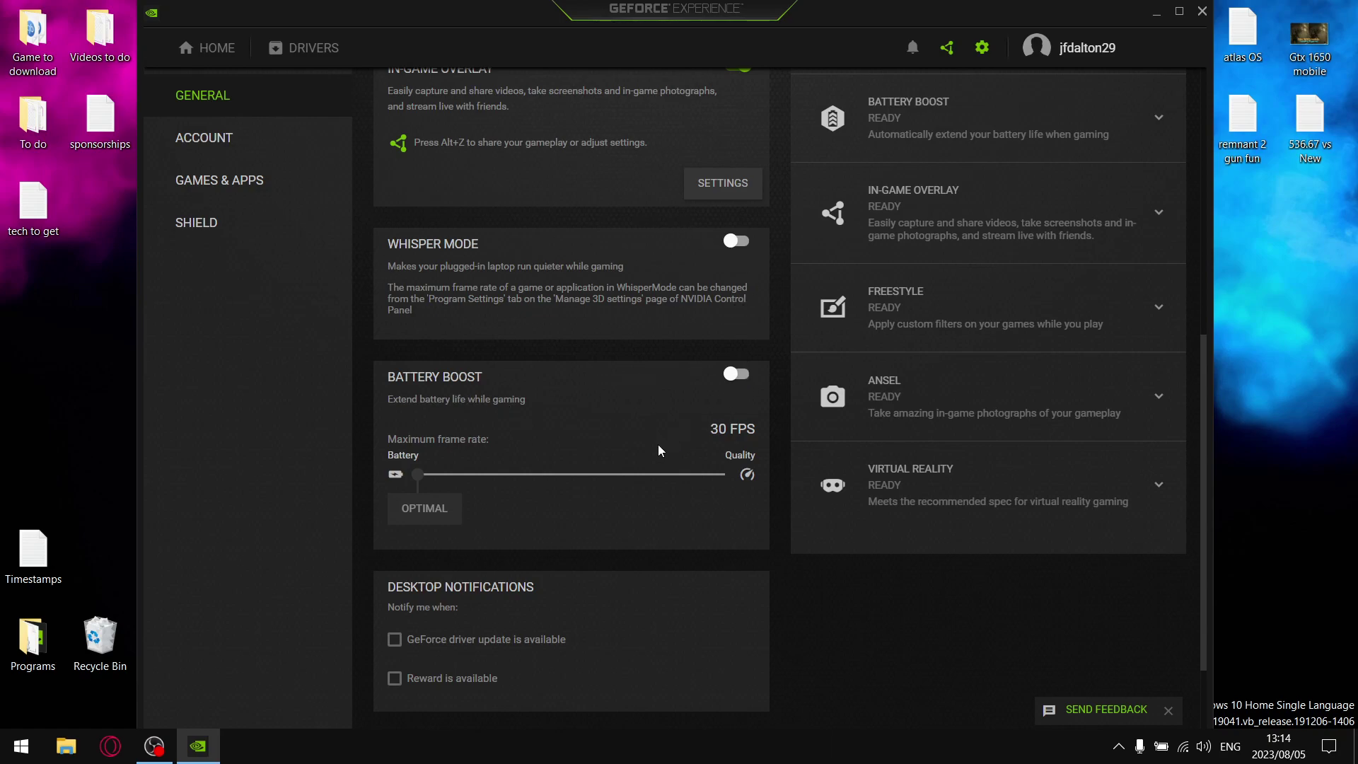
scroll(655, 448, "down", 2)
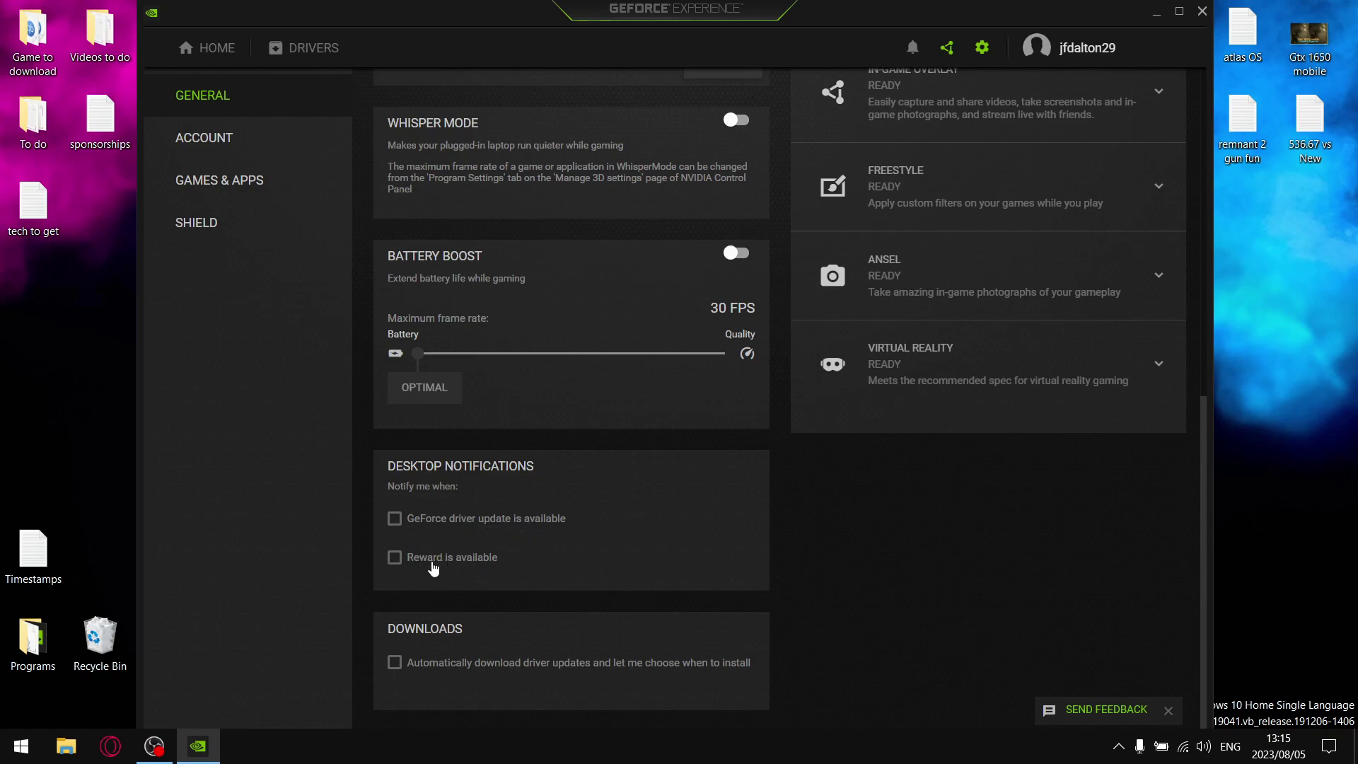
scroll(733, 515, "up", 10)
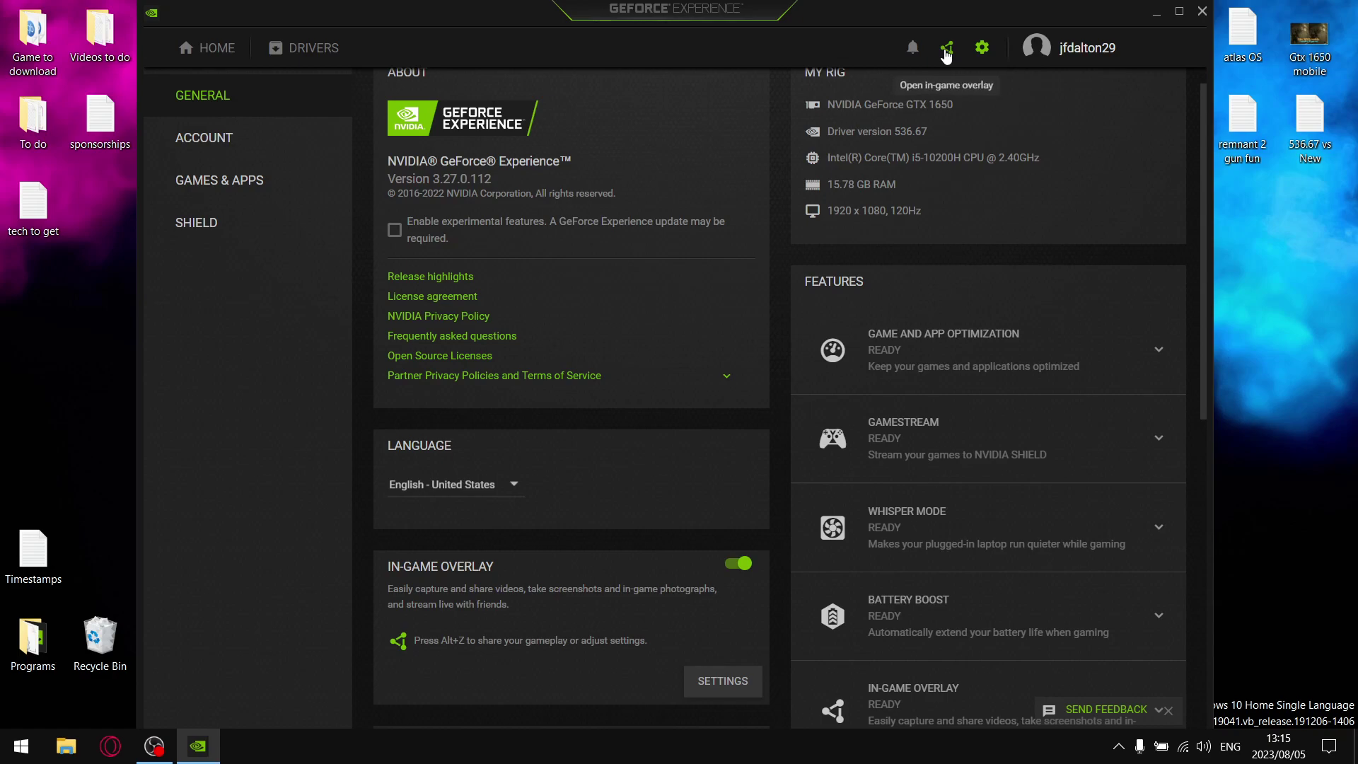
Set the in-game overlay microphone to Off and bring up the overlay Settings list
left_click(947, 50)
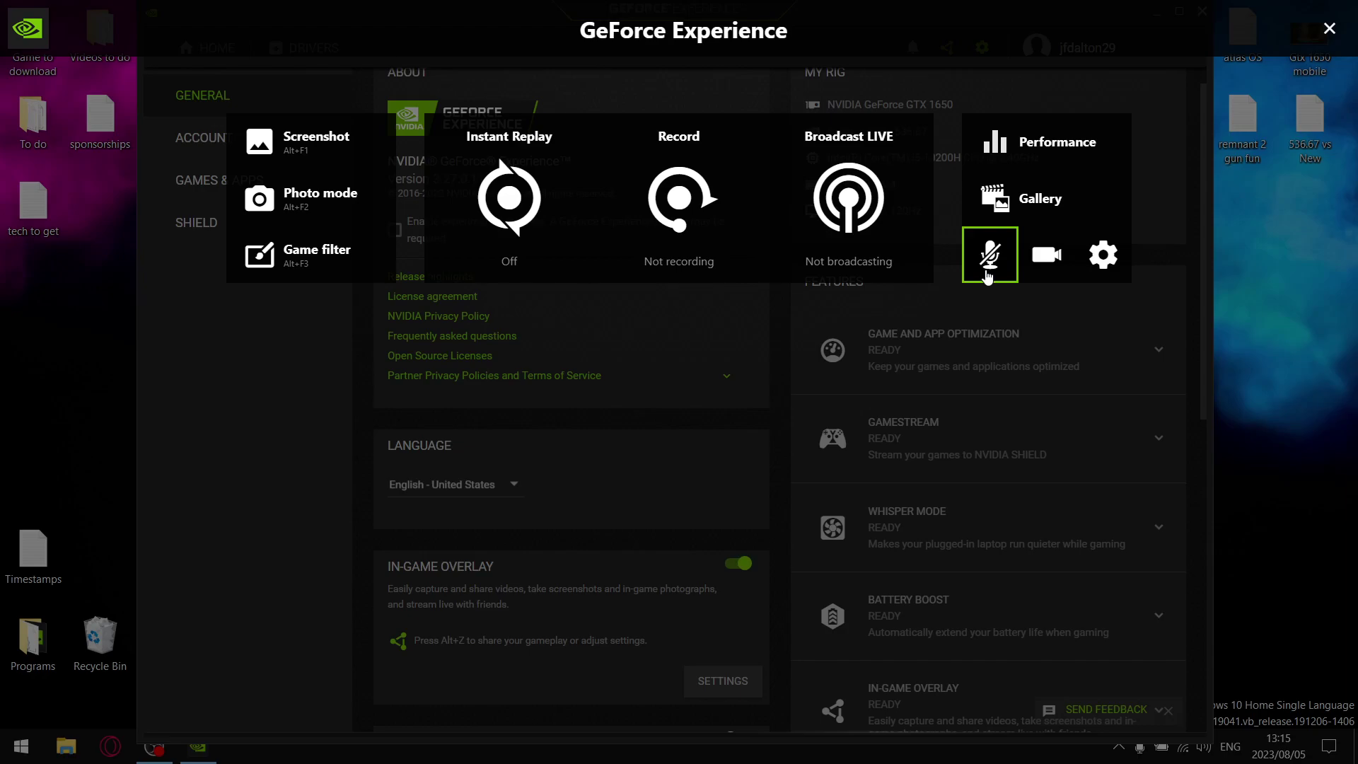
left_click(1008, 260)
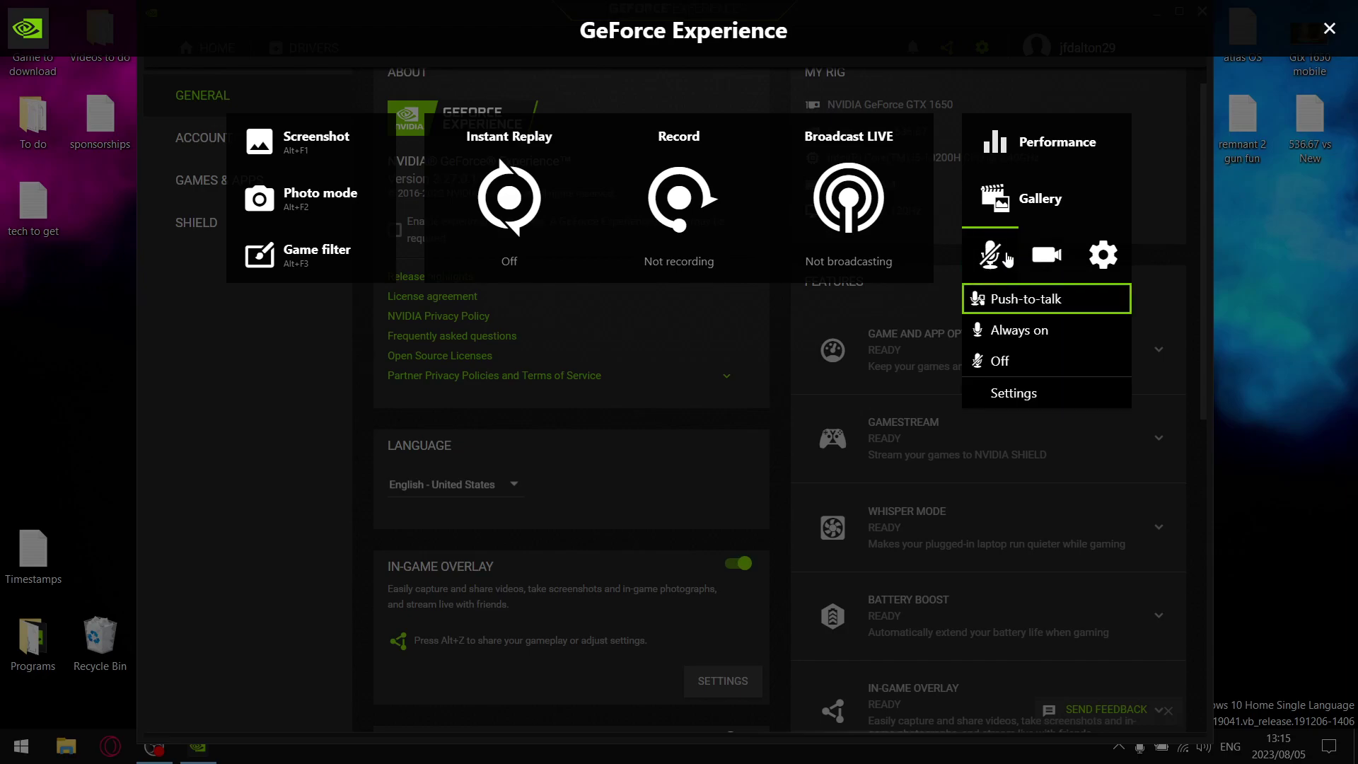
left_click(1030, 362)
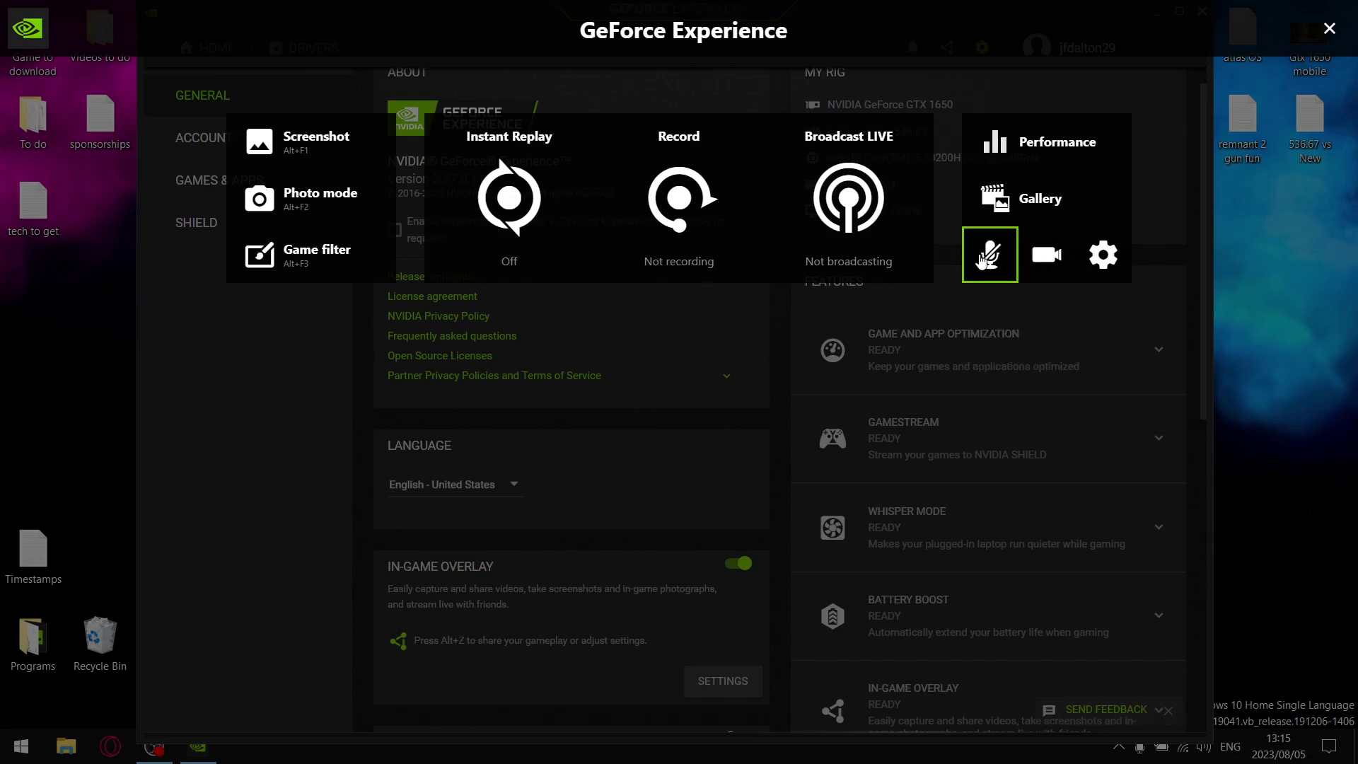
left_click(1103, 254)
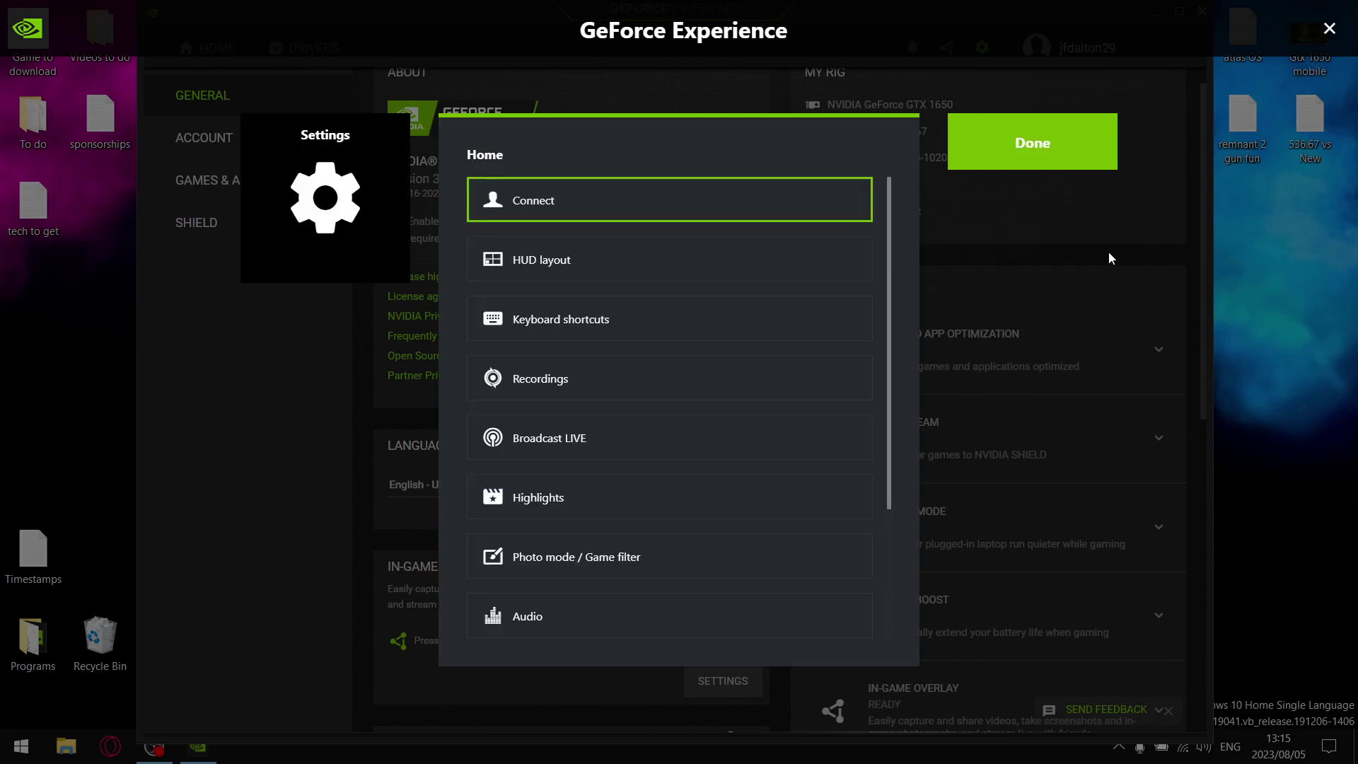
left_click(572, 501)
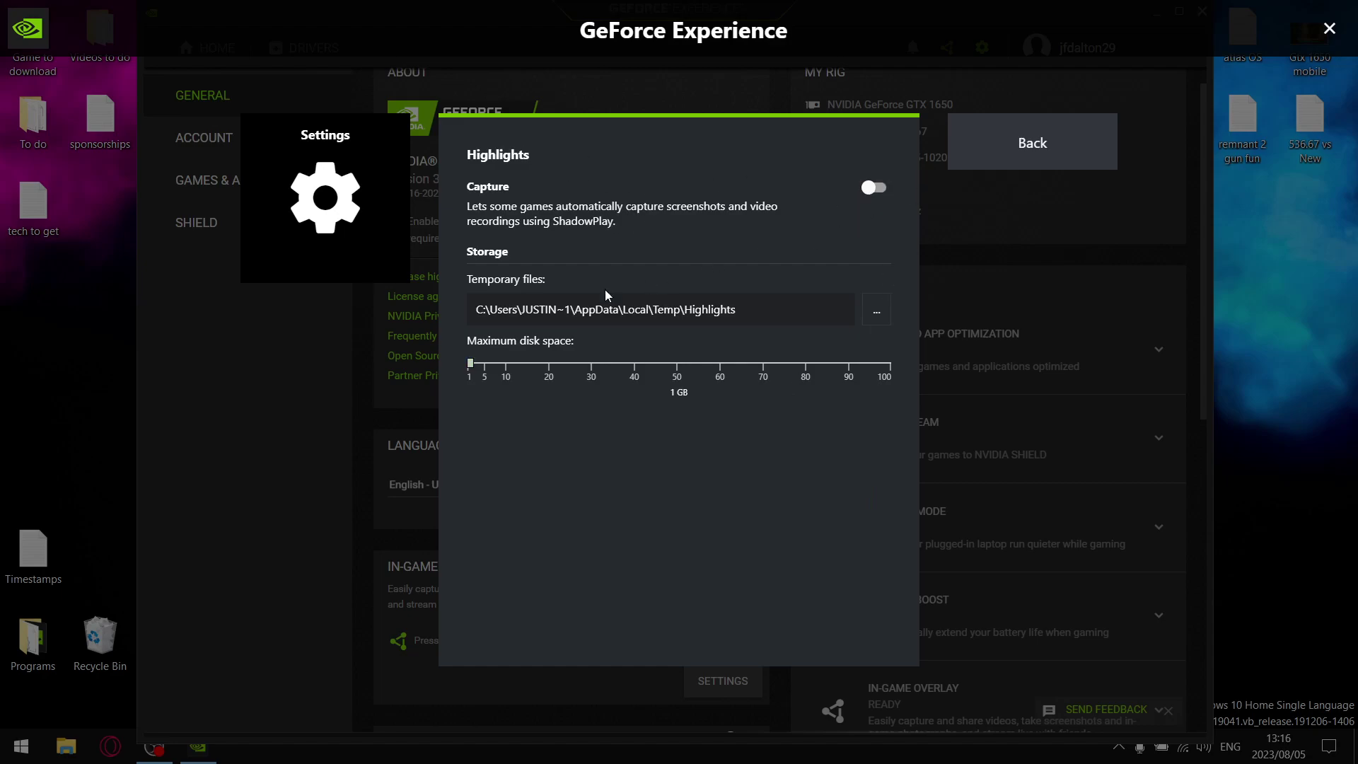
left_click(1035, 145)
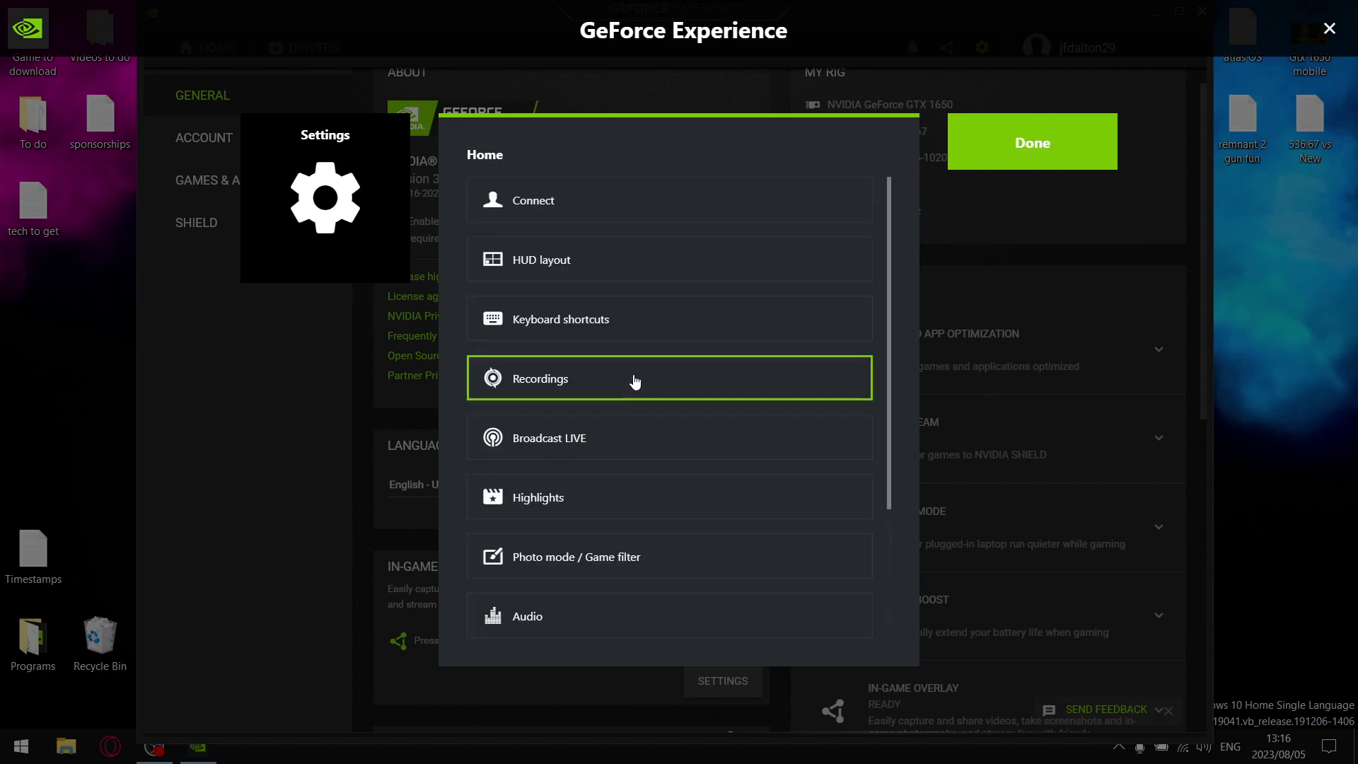
Review the PgUp and PgDown hotkeys for manual recording and performance overlay, then close the overlay
left_click(610, 329)
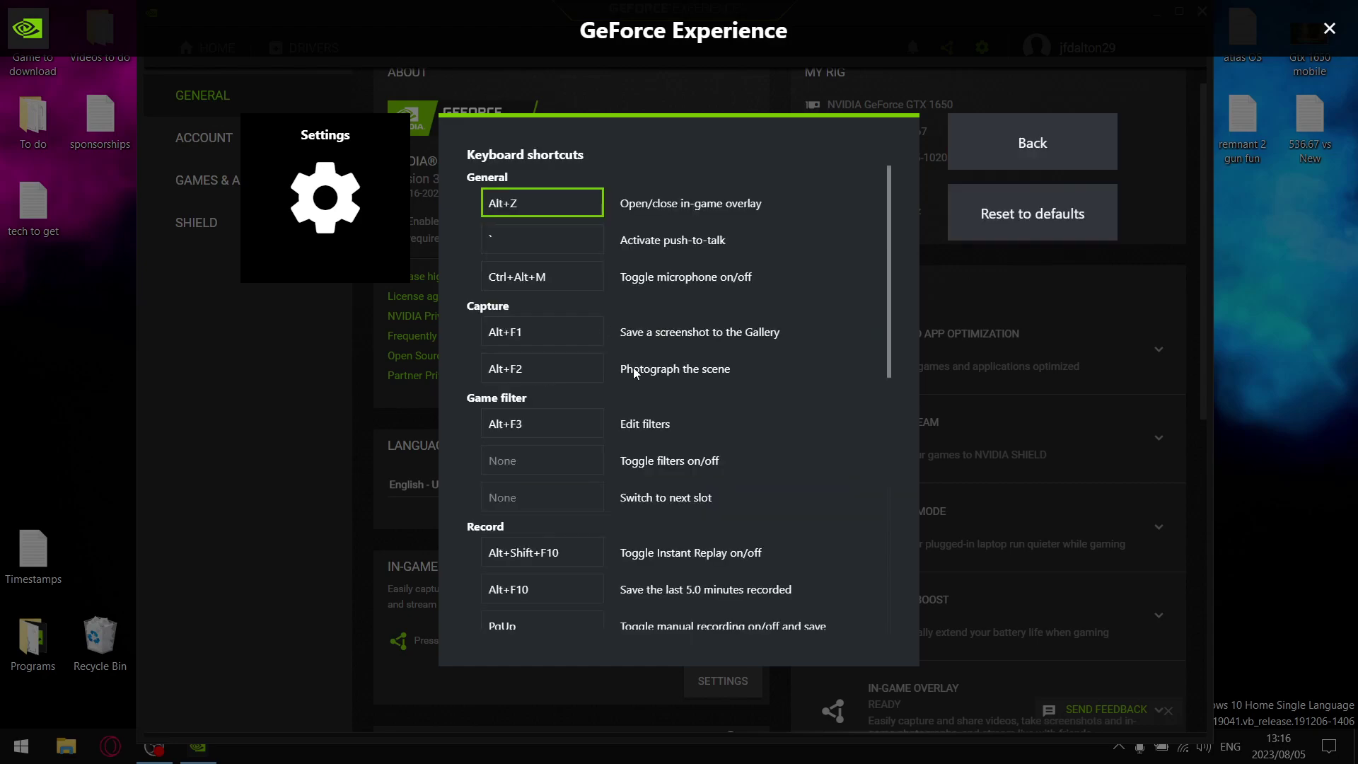
left_click(550, 623)
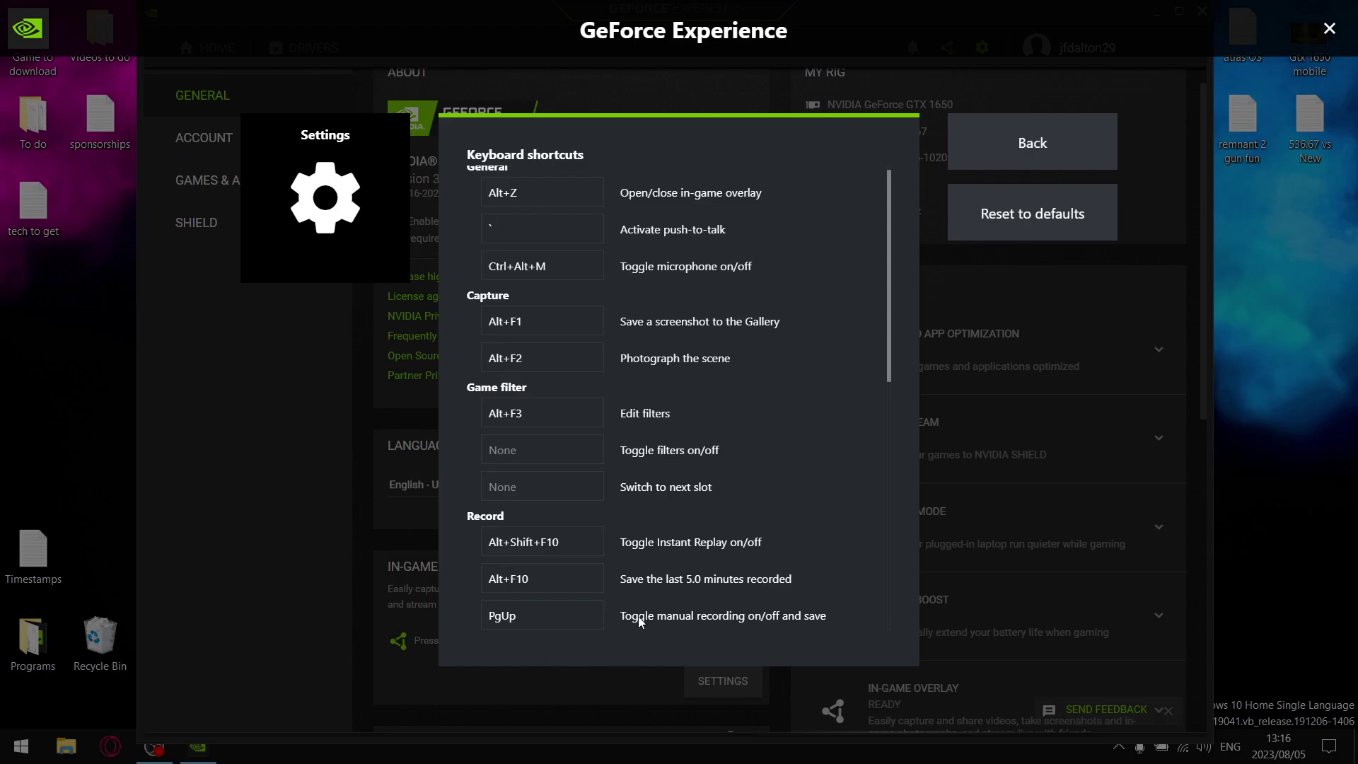
scroll(703, 579, "down", 8)
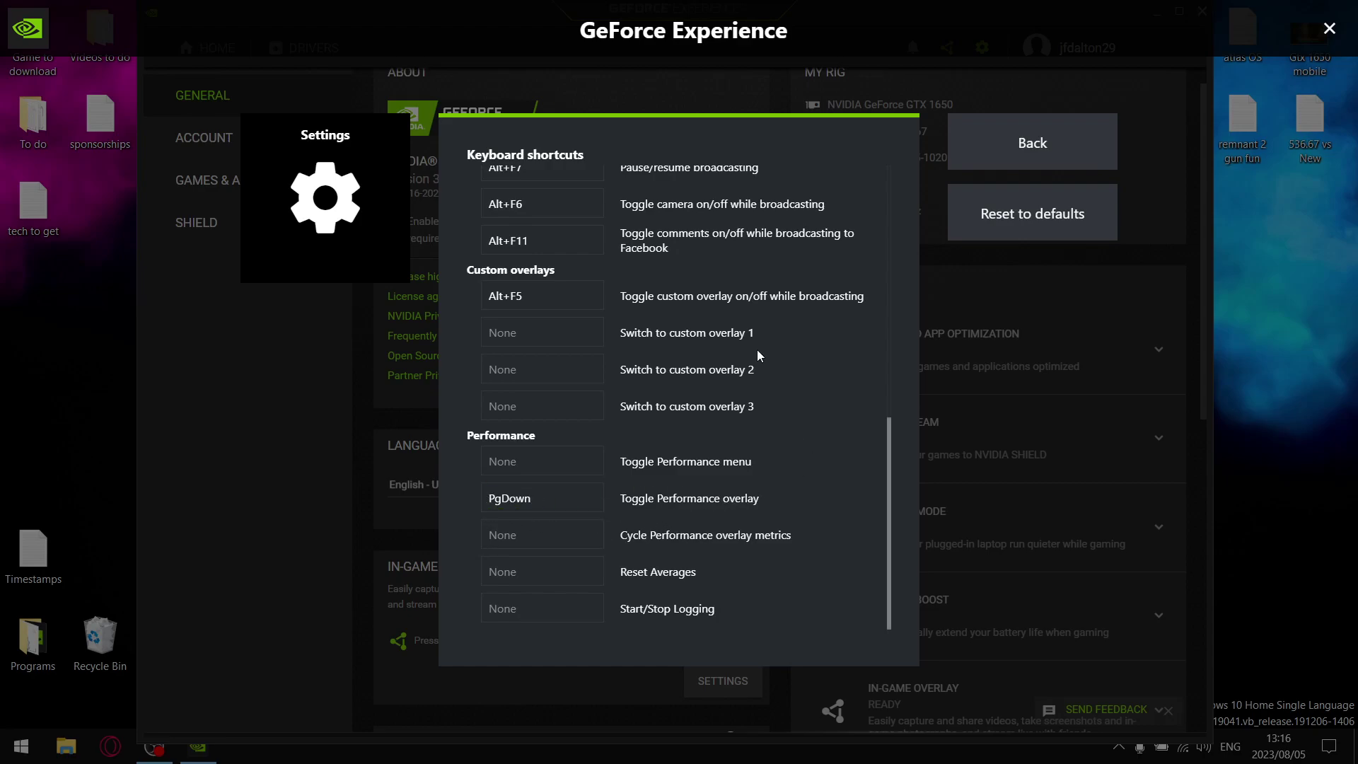
left_click(1016, 166)
left_click(1079, 135)
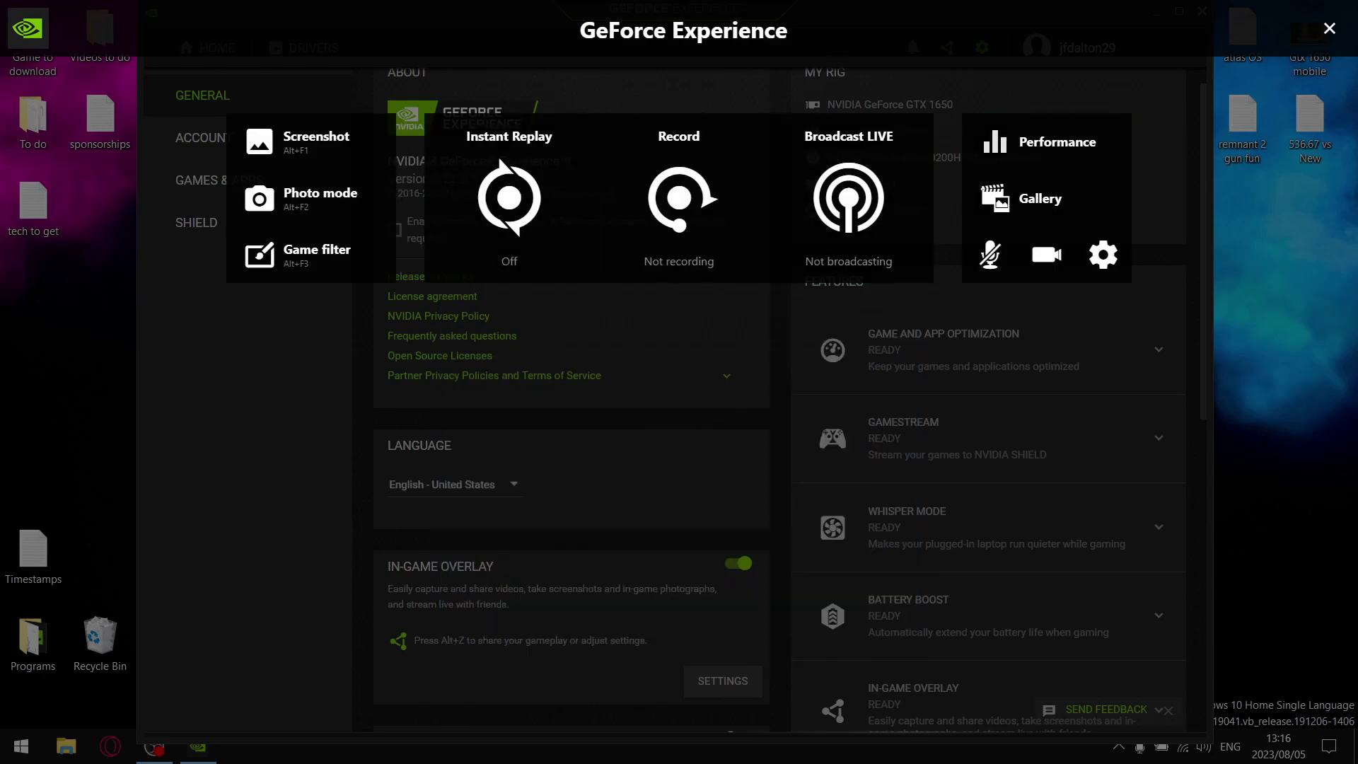
left_click(1329, 28)
scroll(495, 382, "up", 1)
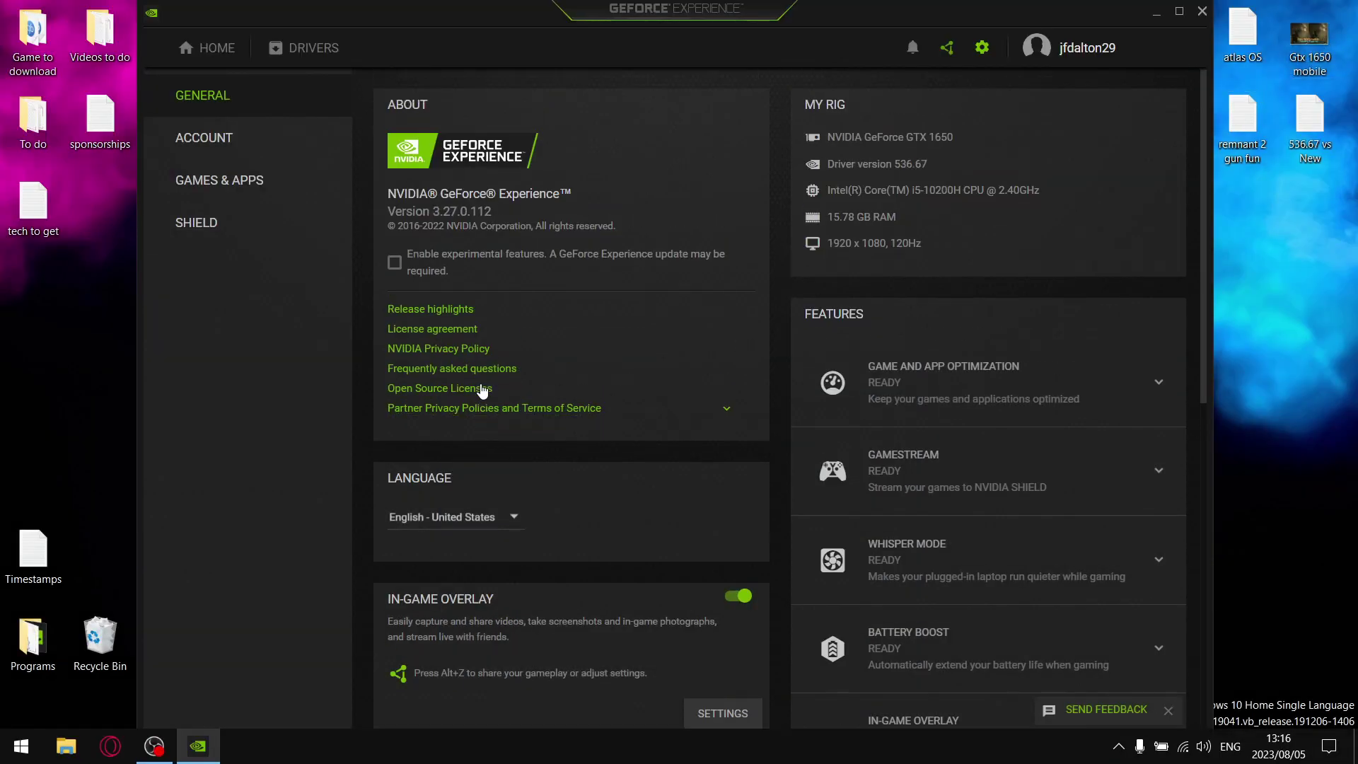
Close the GeForce Experience window to return to the desktop
left_click(1201, 13)
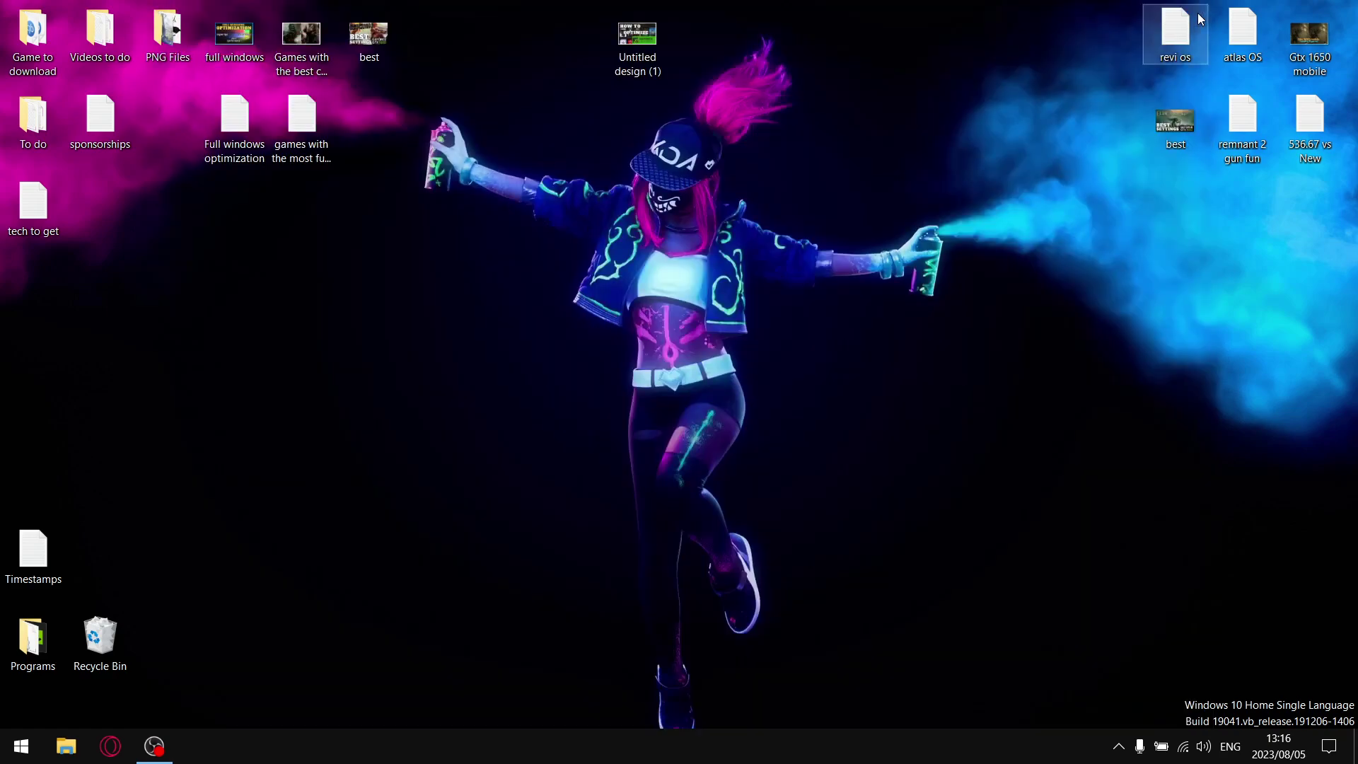